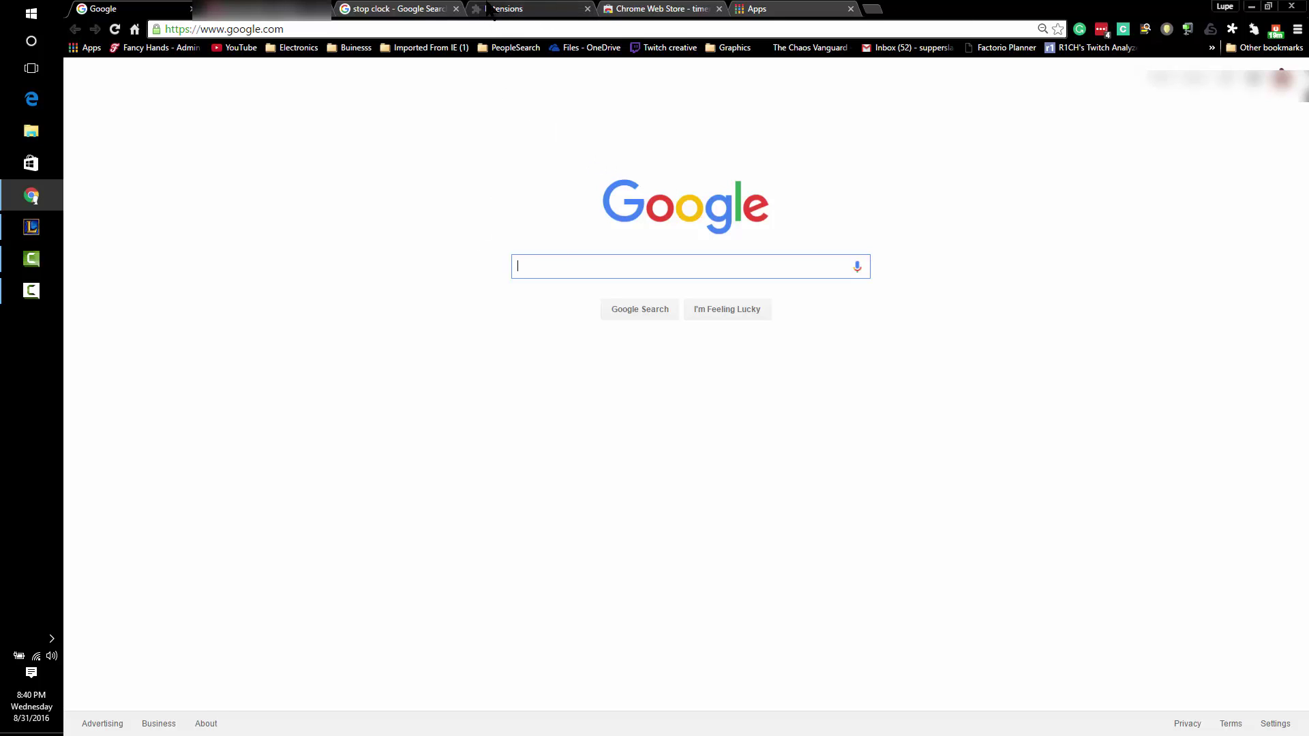
Stop and reset the Google stopwatch, then return to the Google homepage.
left_click(409, 10)
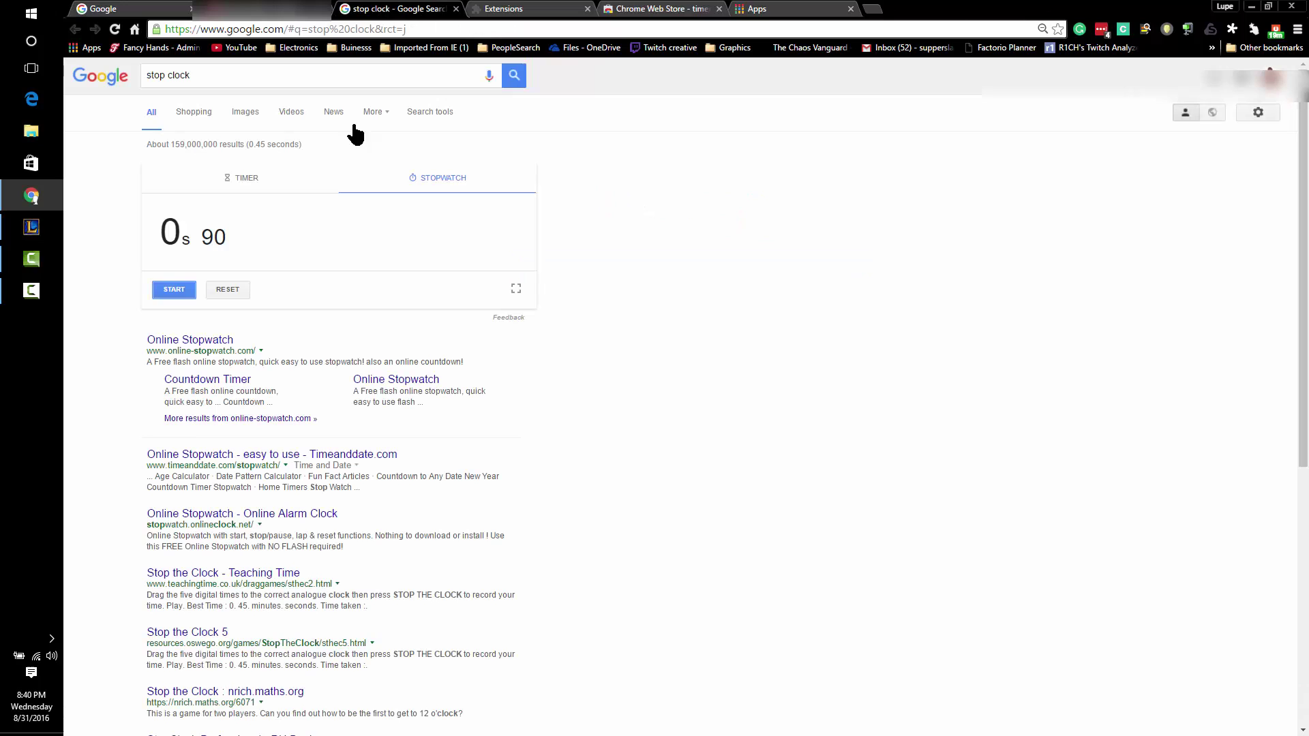
left_click(194, 292)
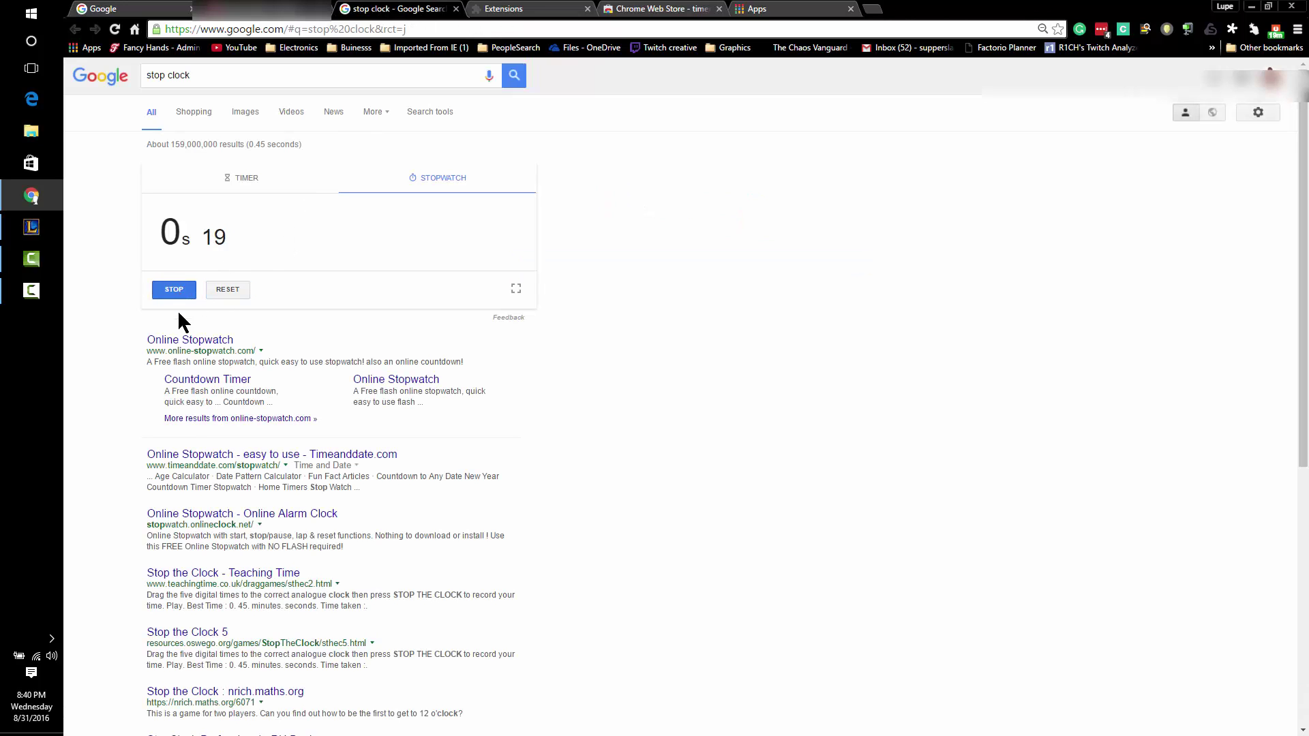
left_click(232, 292)
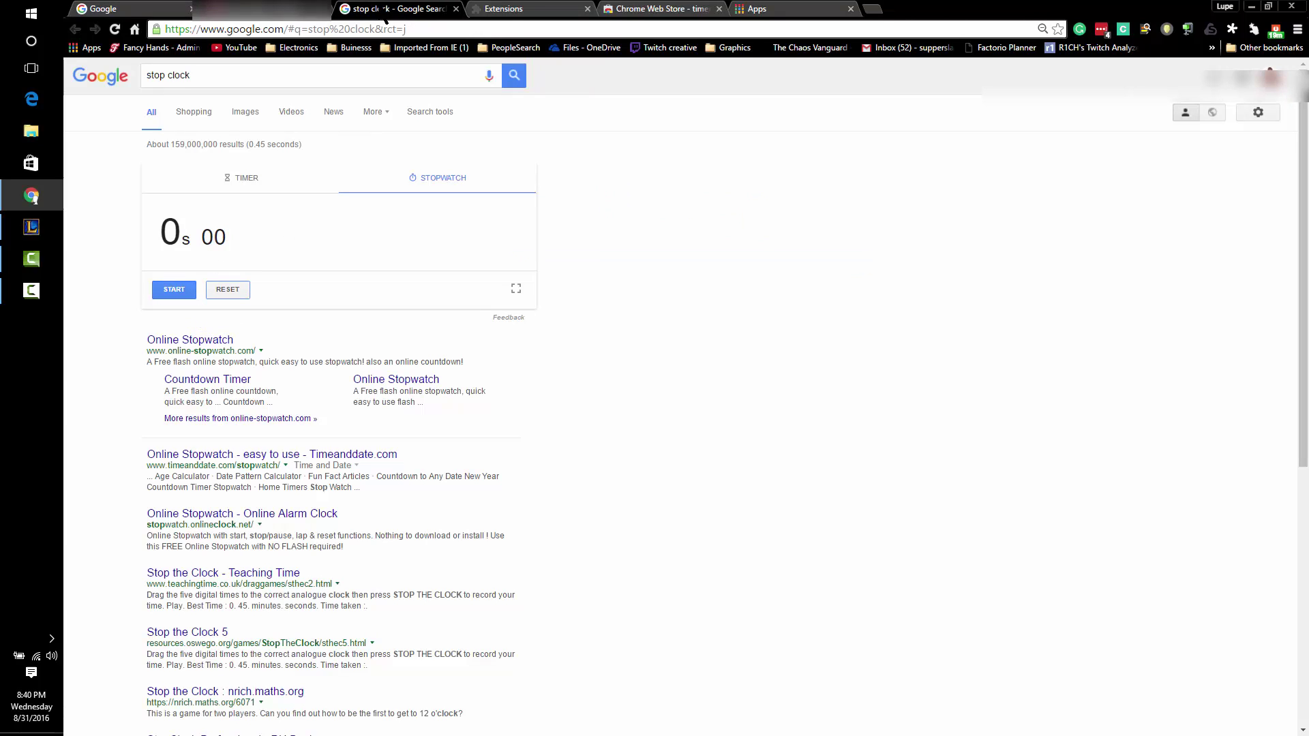
left_click(102, 8)
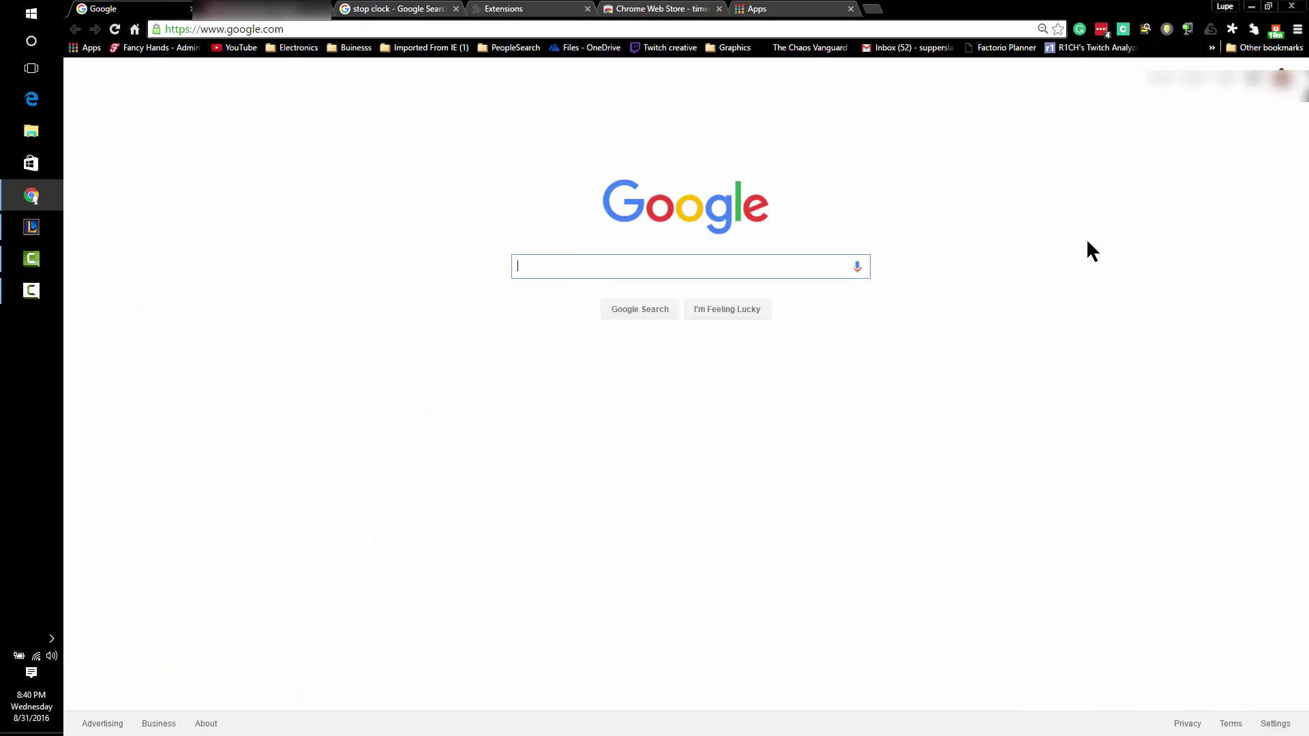
Remove the Task Timer extension from Chrome's Extensions page and confirm the removal.
left_click(520, 13)
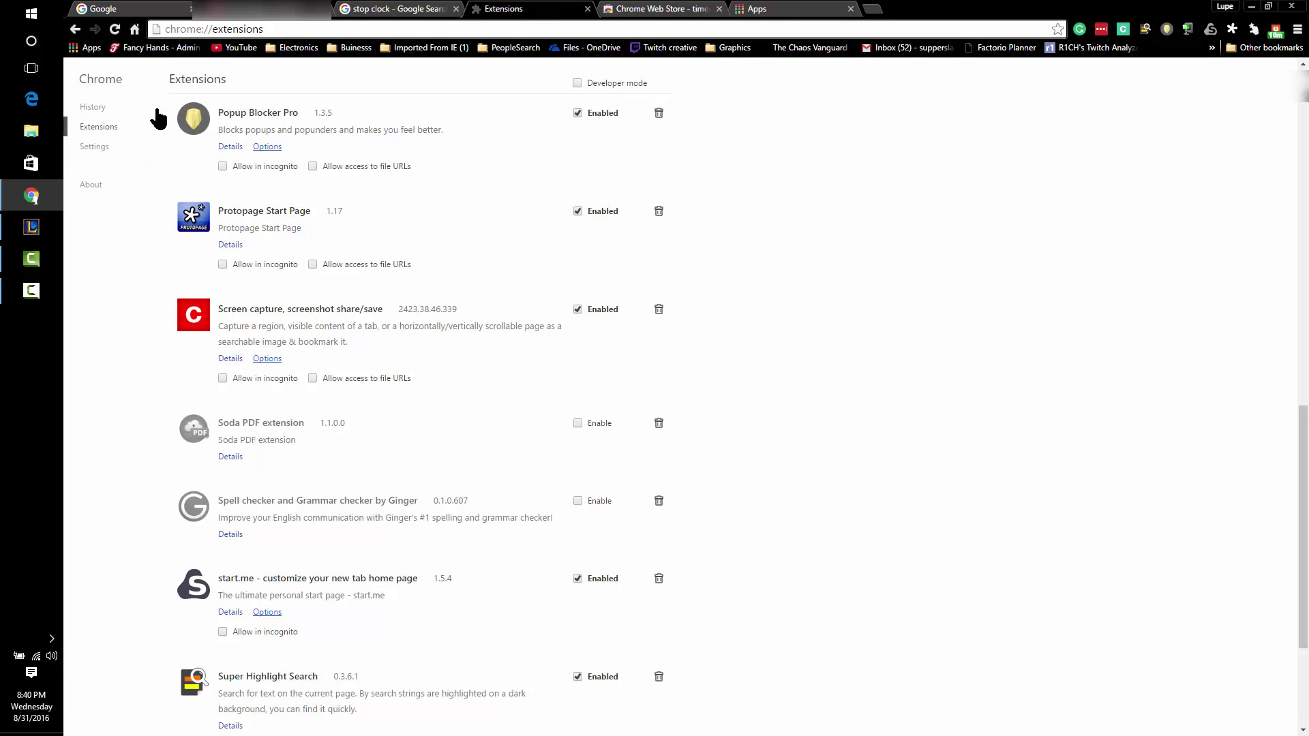
scroll(109, 130, "down", 3)
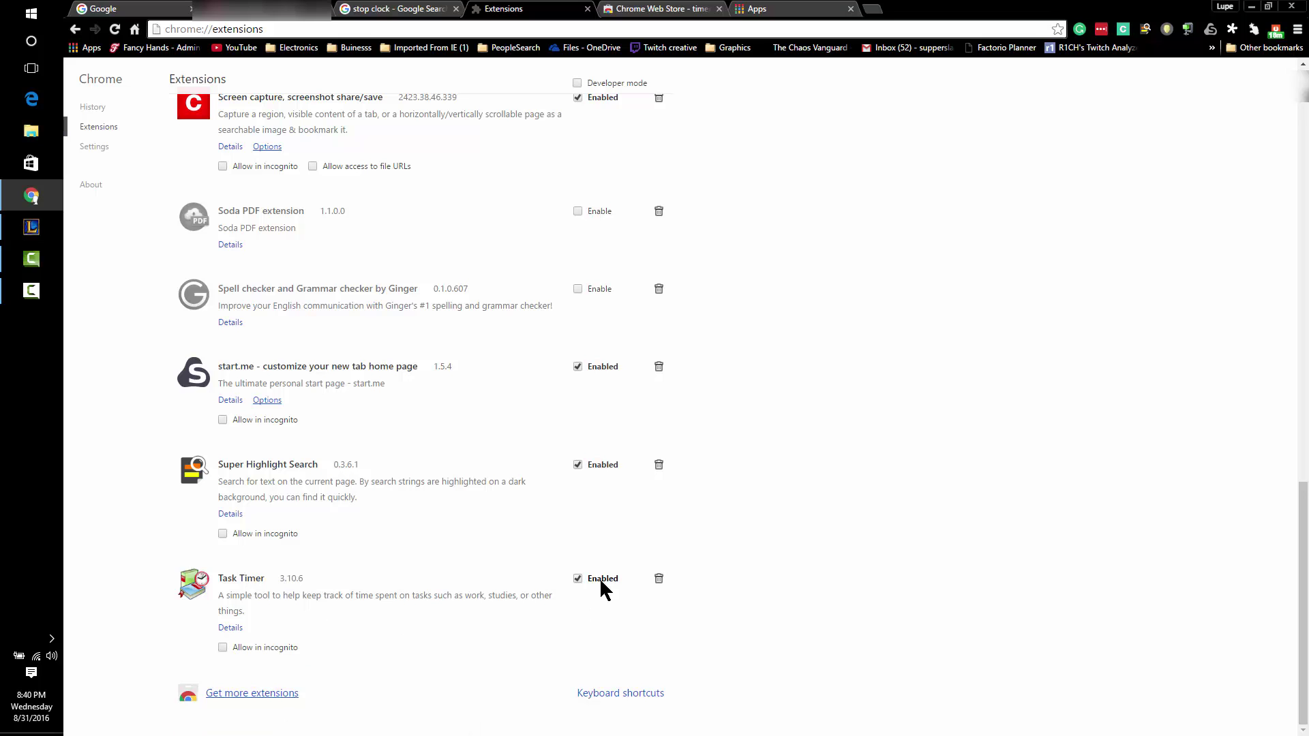
left_click(657, 579)
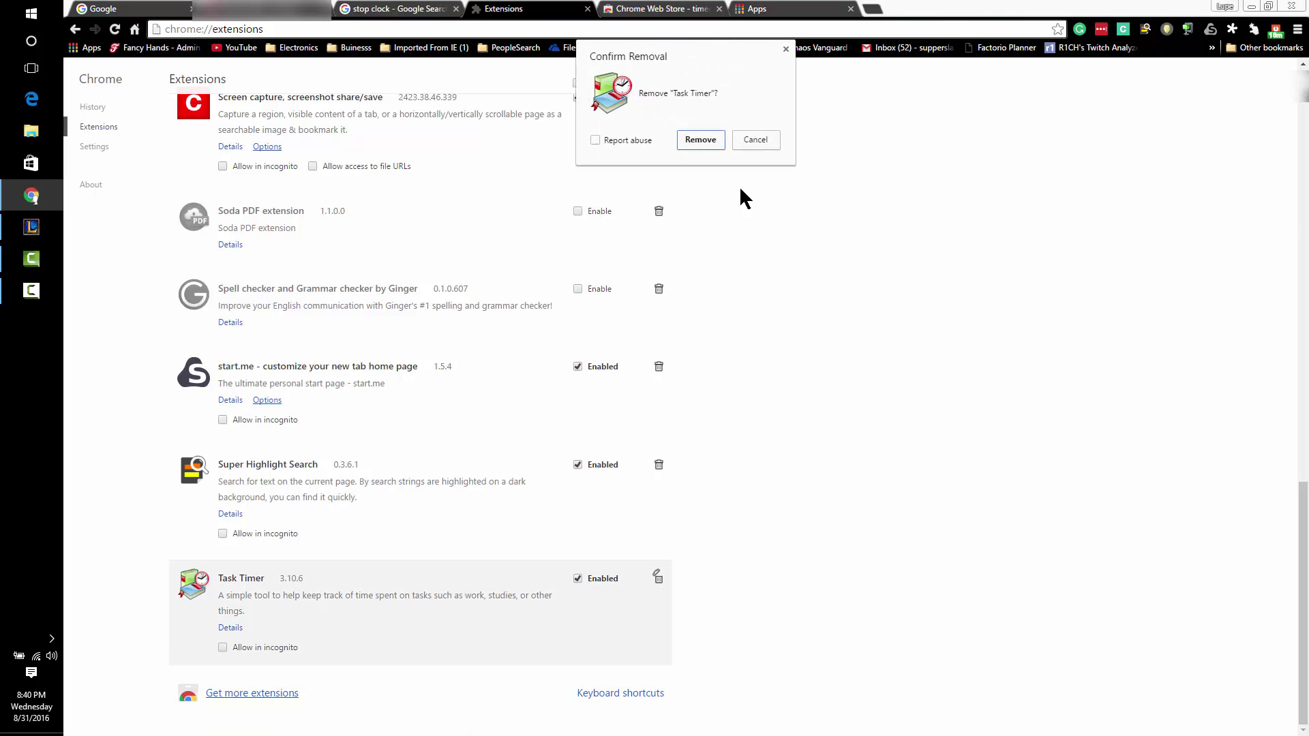
left_click(700, 140)
scroll(678, 440, "up", 10)
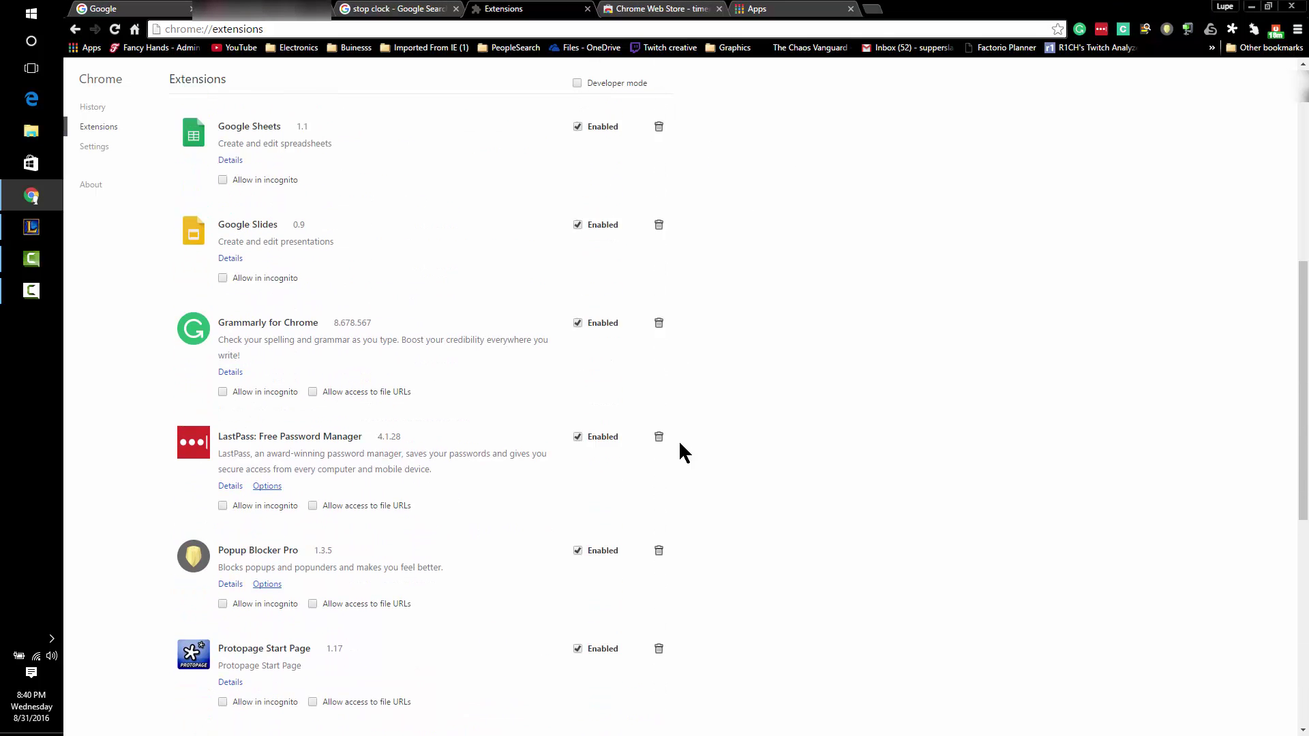
scroll(680, 443, "up", 4)
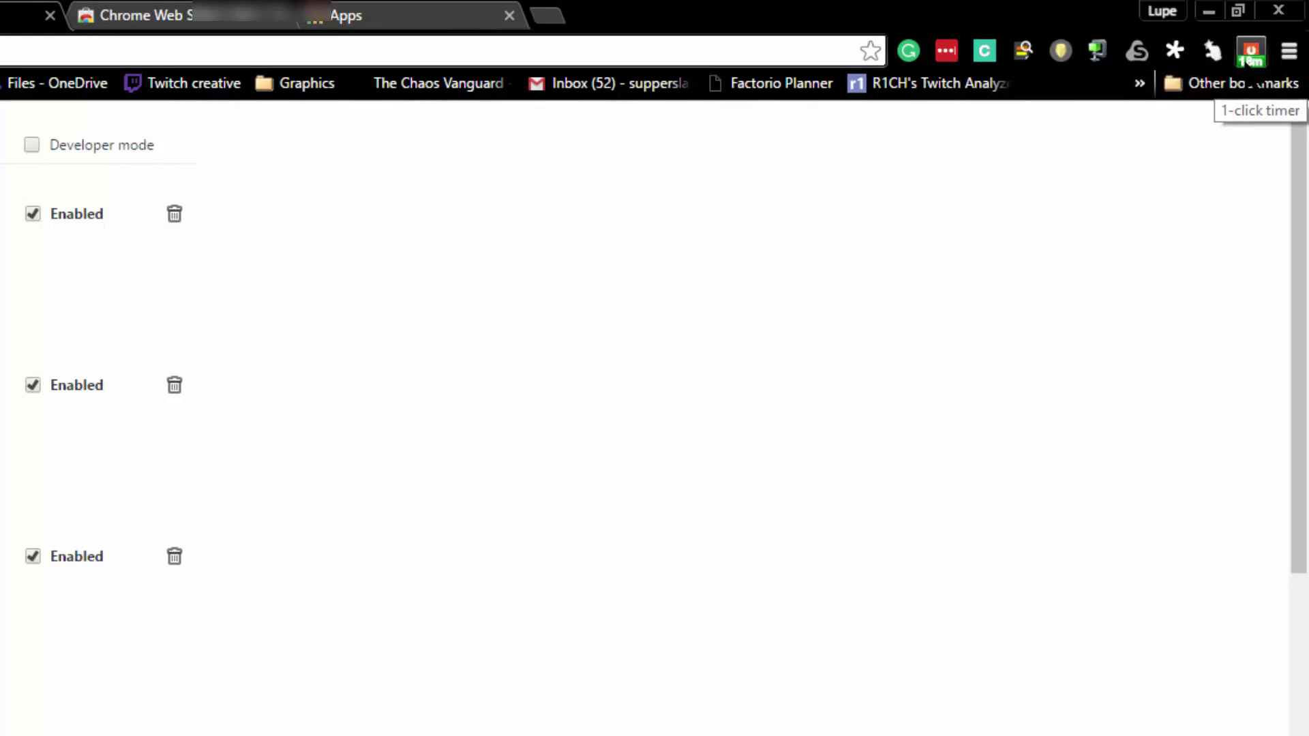
Drag the 1-click-timer dial to set a 20-minute countdown.
left_click(1249, 55)
left_click_drag(1172, 287, 959, 175)
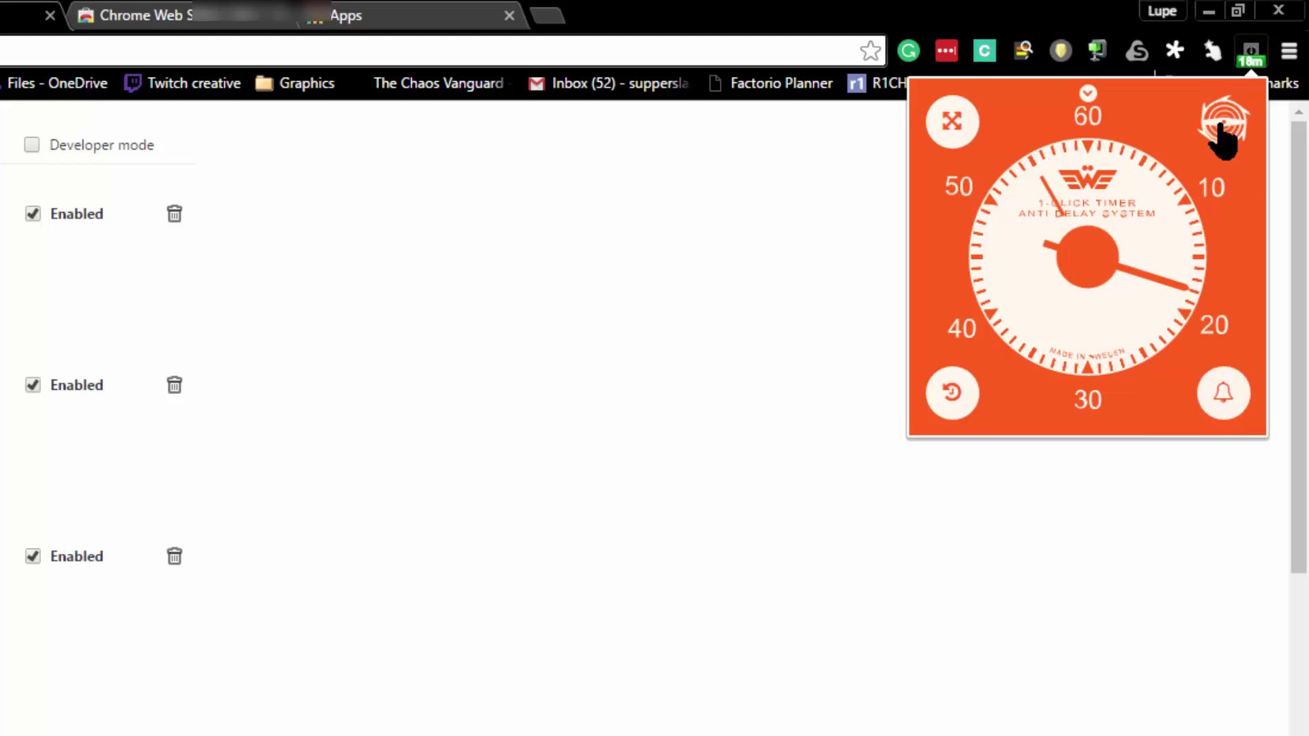
left_click_drag(1137, 313, 1000, 204)
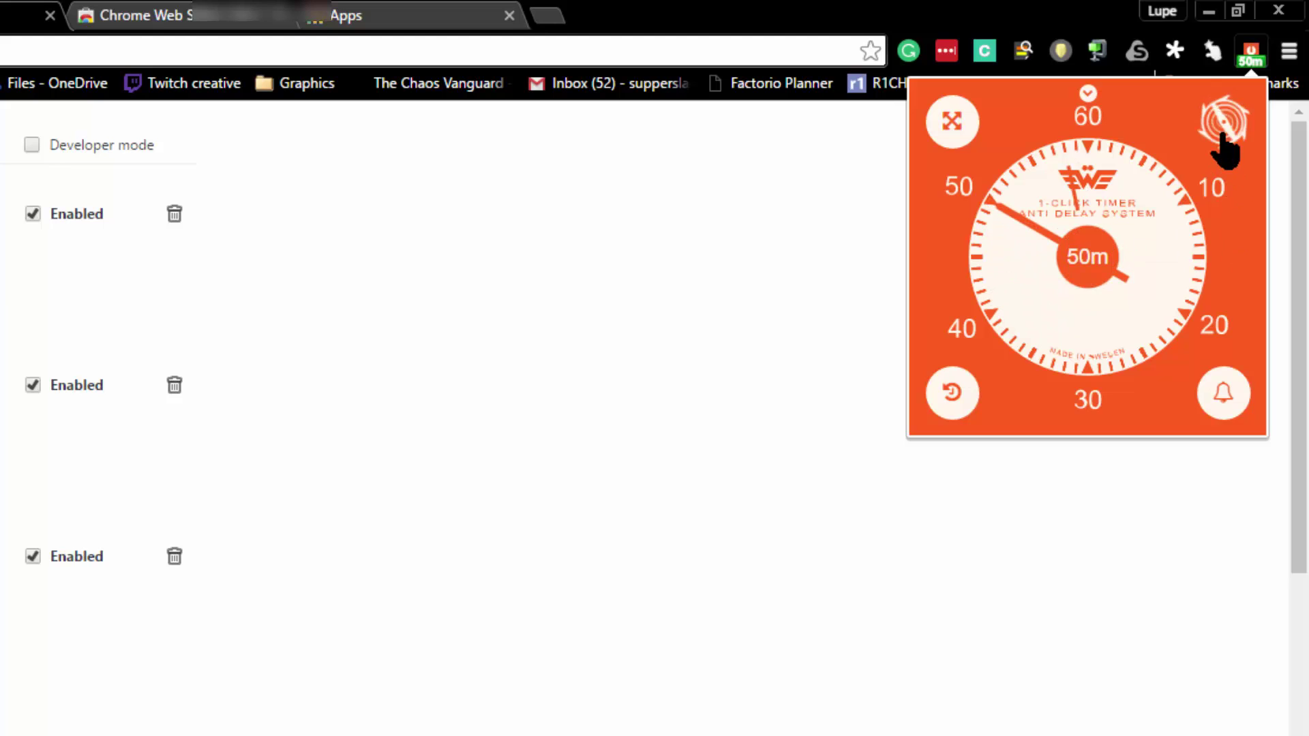
mouse_move(1224, 403)
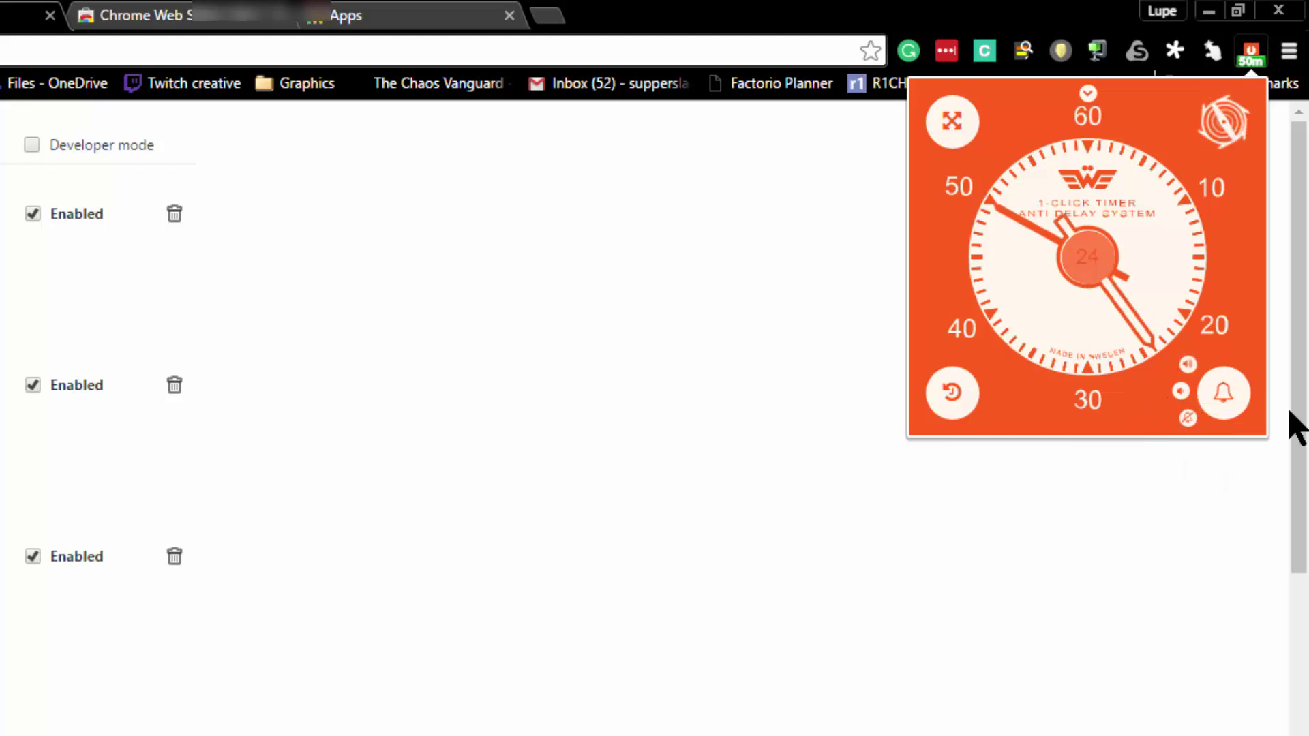
Cancel that countdown, restart at 50 minutes, view it full-page, then close that tab.
left_click(1088, 262)
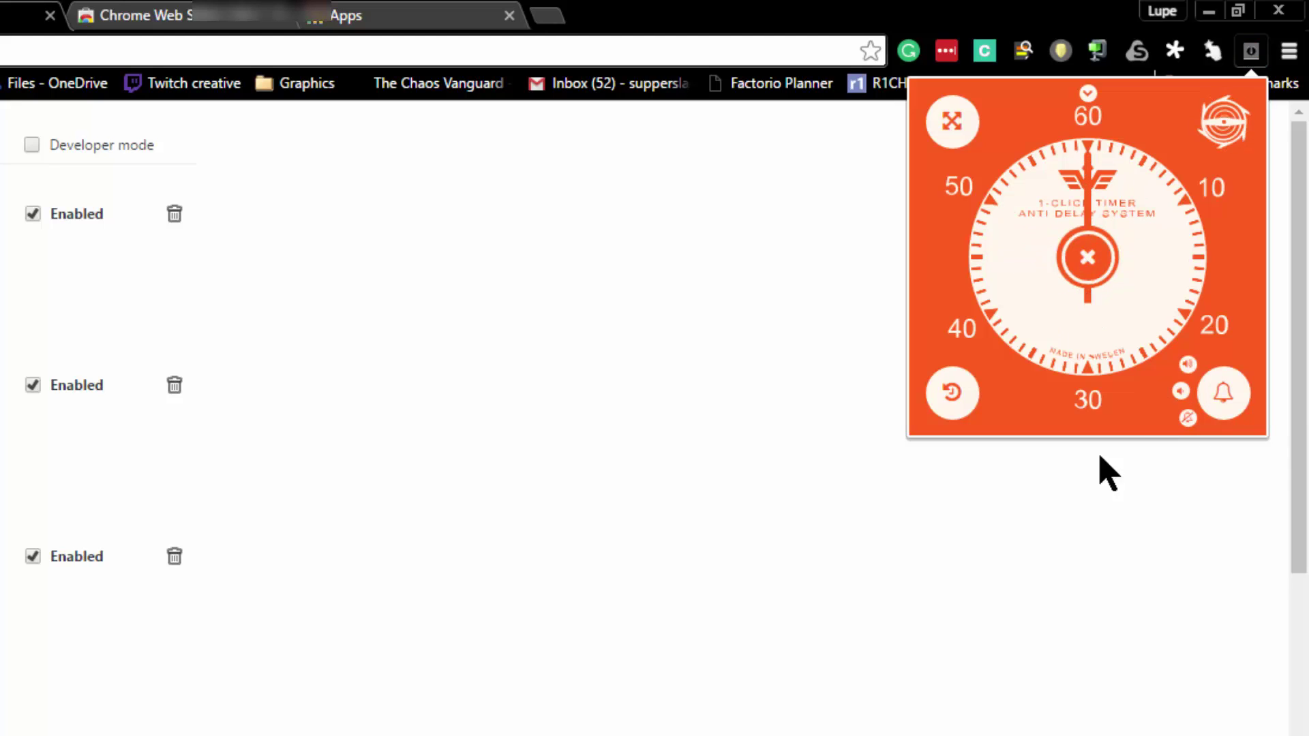
left_click(952, 393)
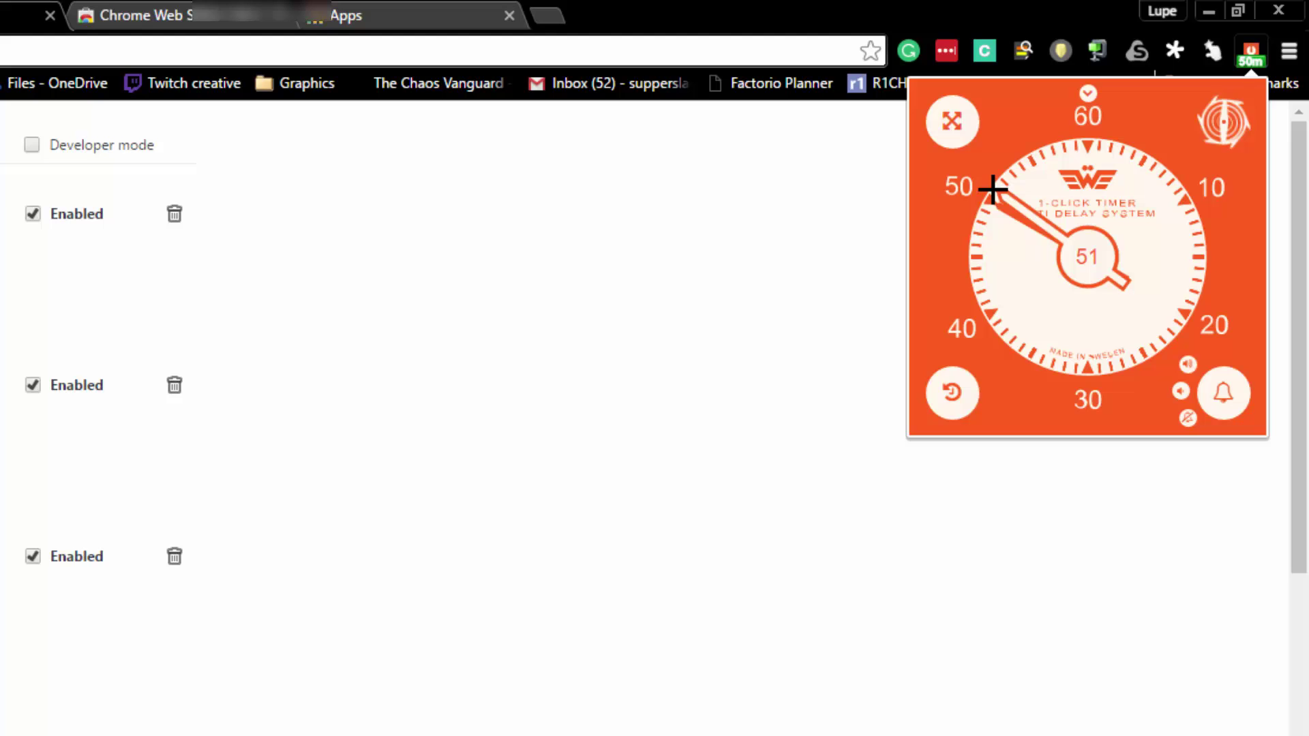
left_click(951, 124)
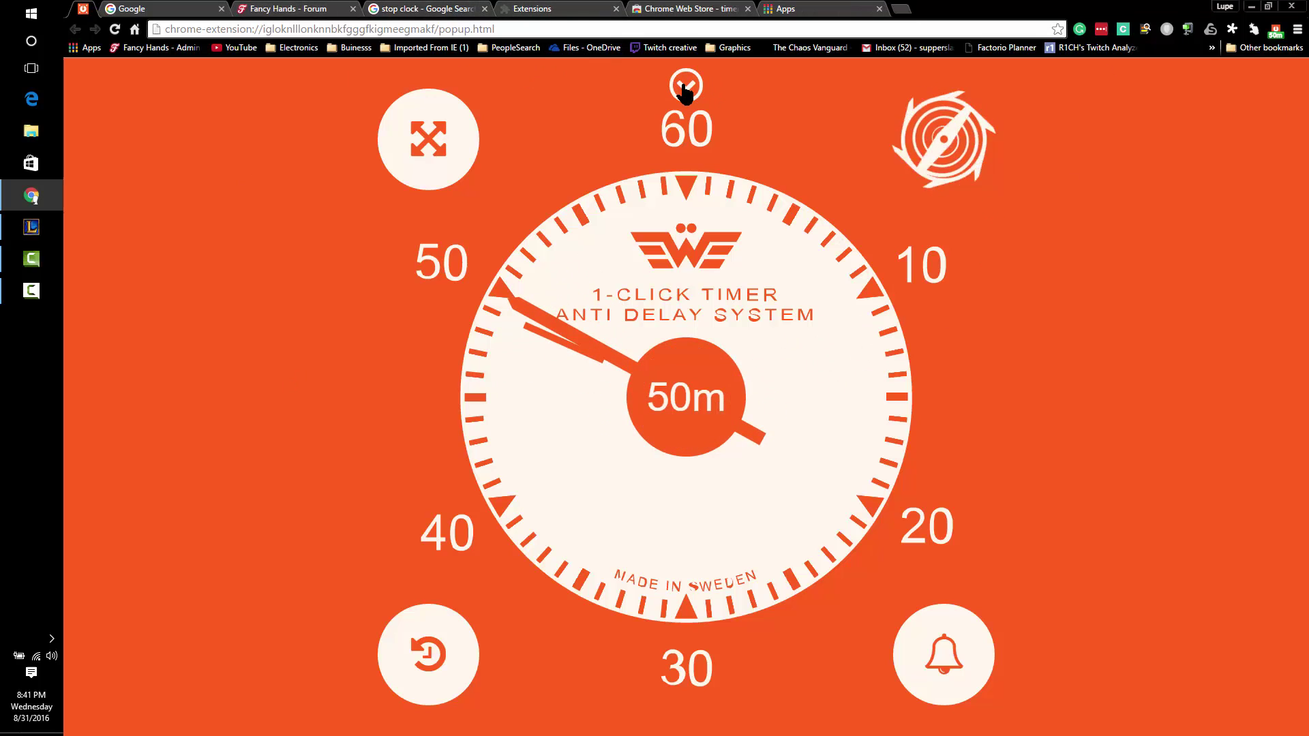
key("ctrl+w")
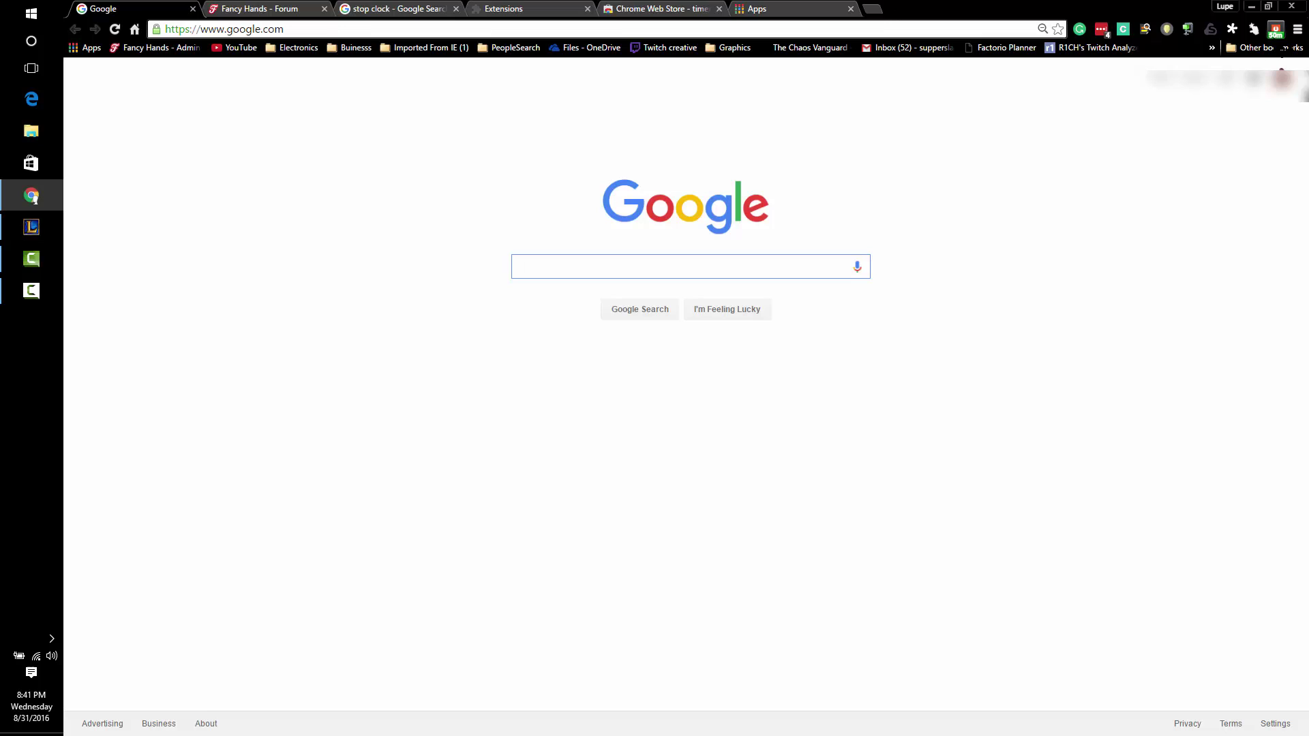
Reset the 1-click-timer dial to 20 minutes, then dismiss the popup.
left_click(1276, 28)
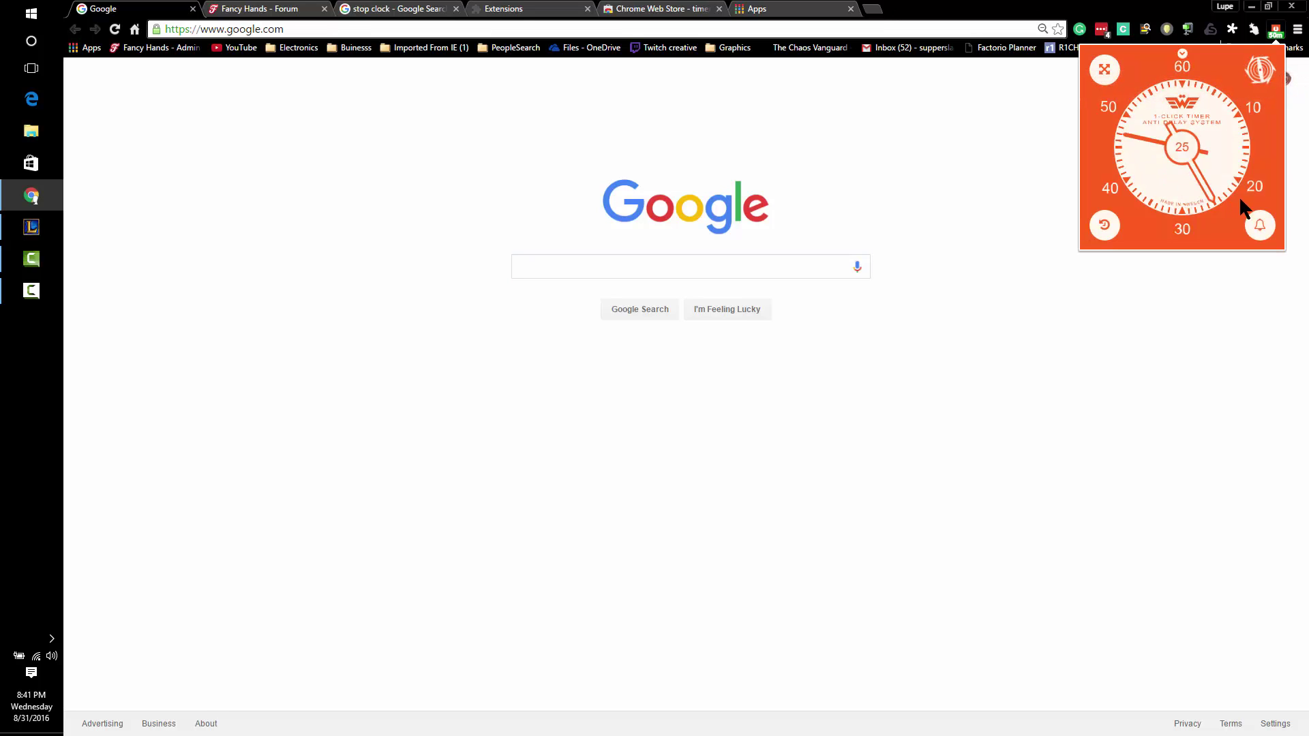
left_click(1240, 182)
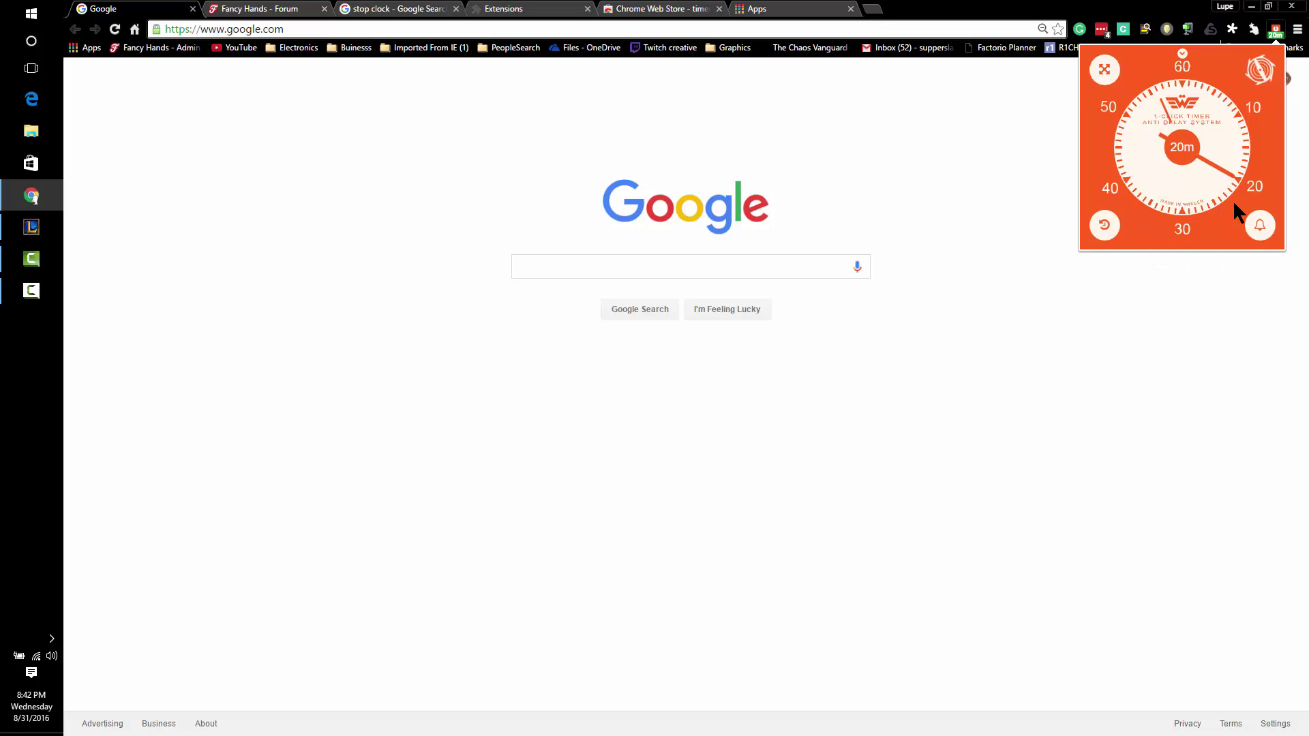
left_click(1052, 158)
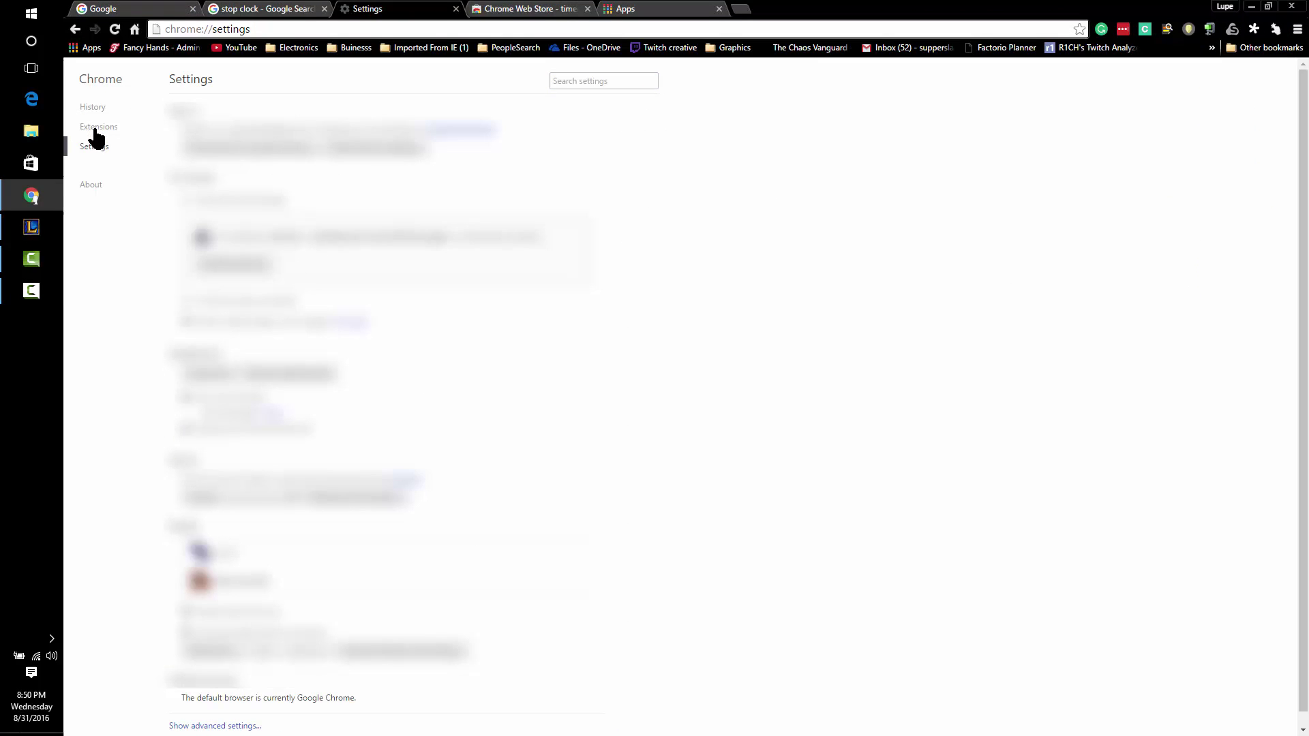
Go from the Extensions page to the Chrome Web Store and search for '1 timer'.
scroll(319, 153, "down", 10)
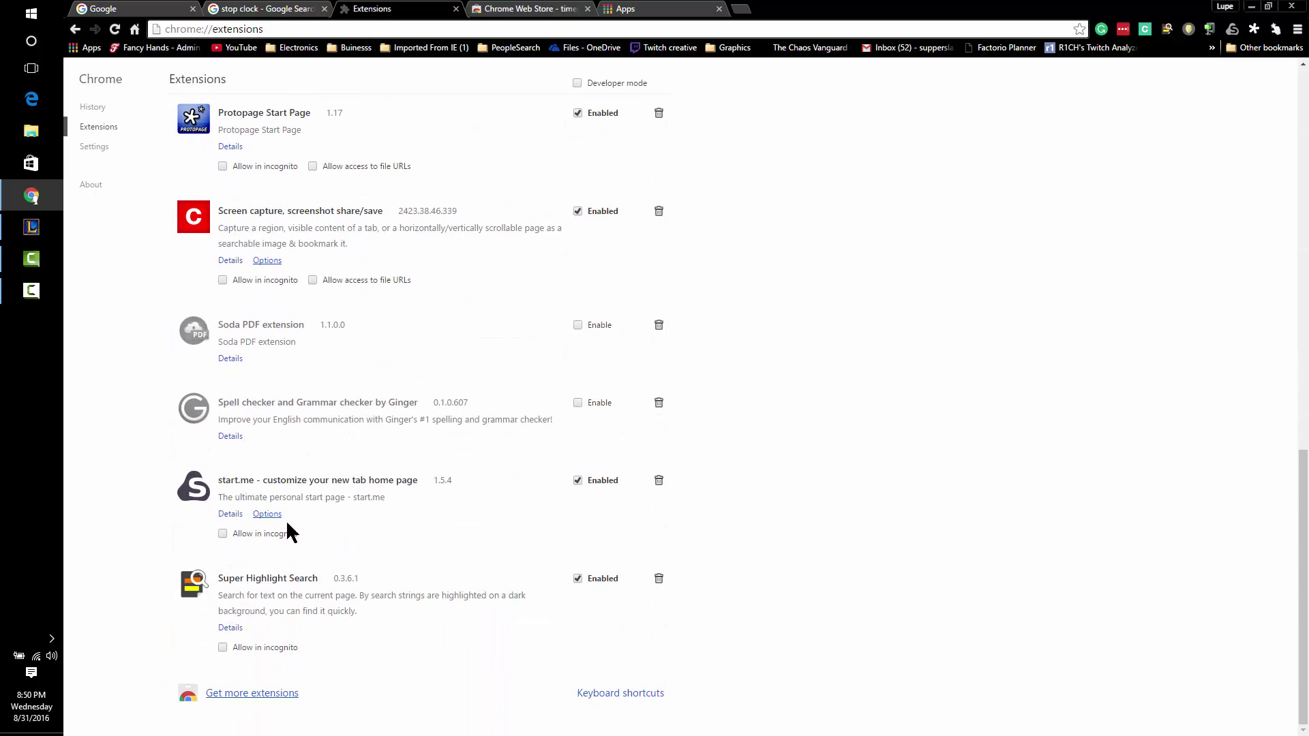
left_click(266, 694)
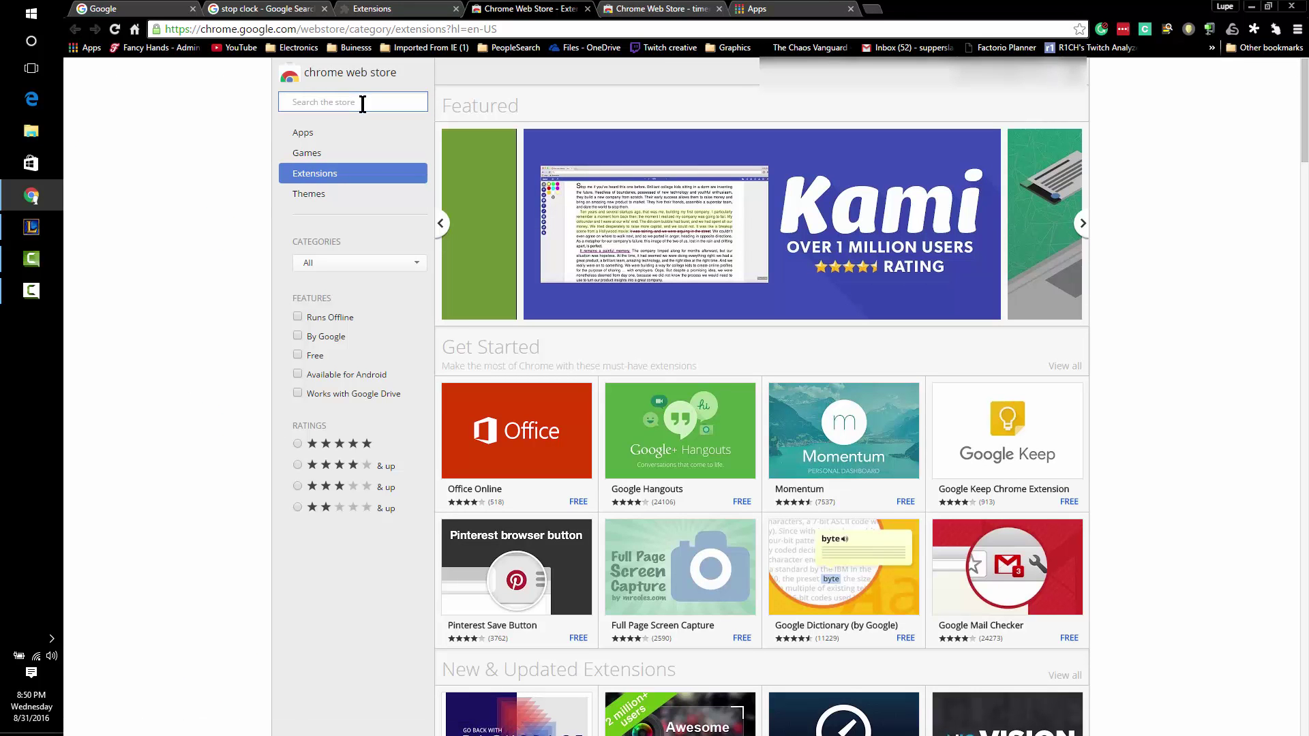
type("1")
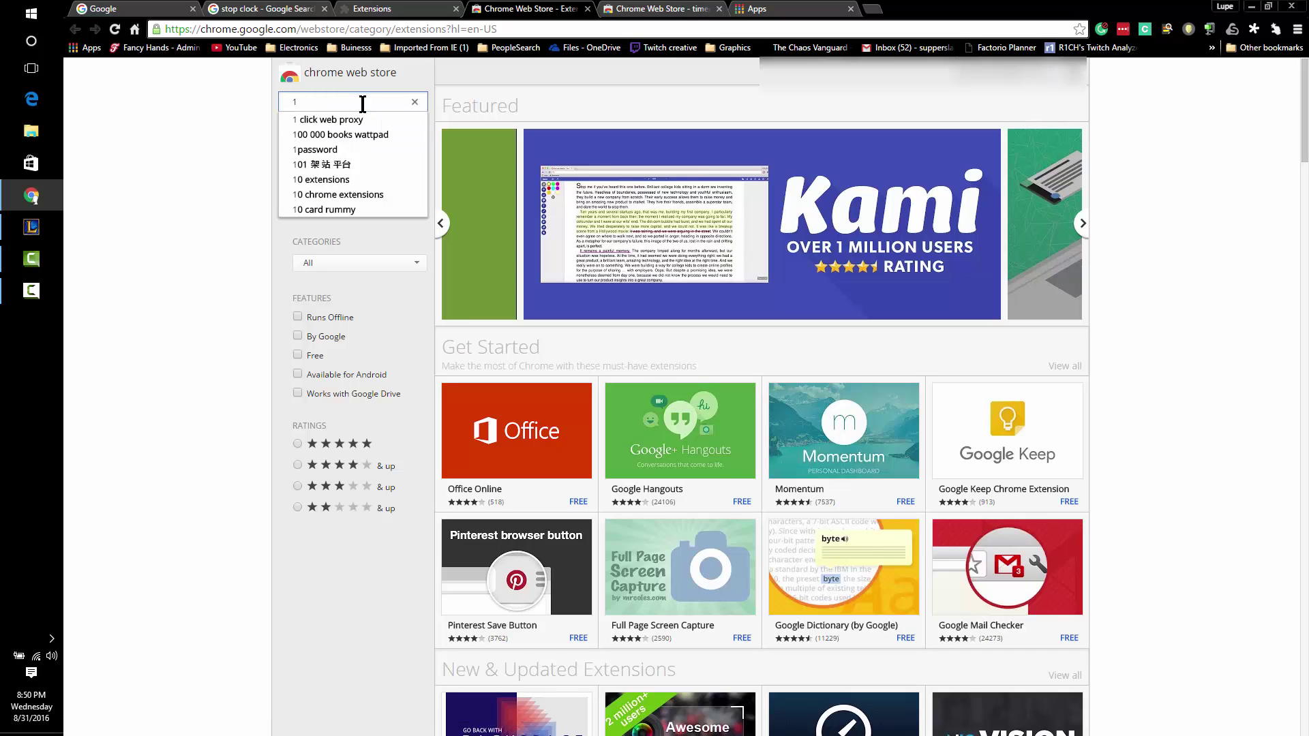
type(" timer")
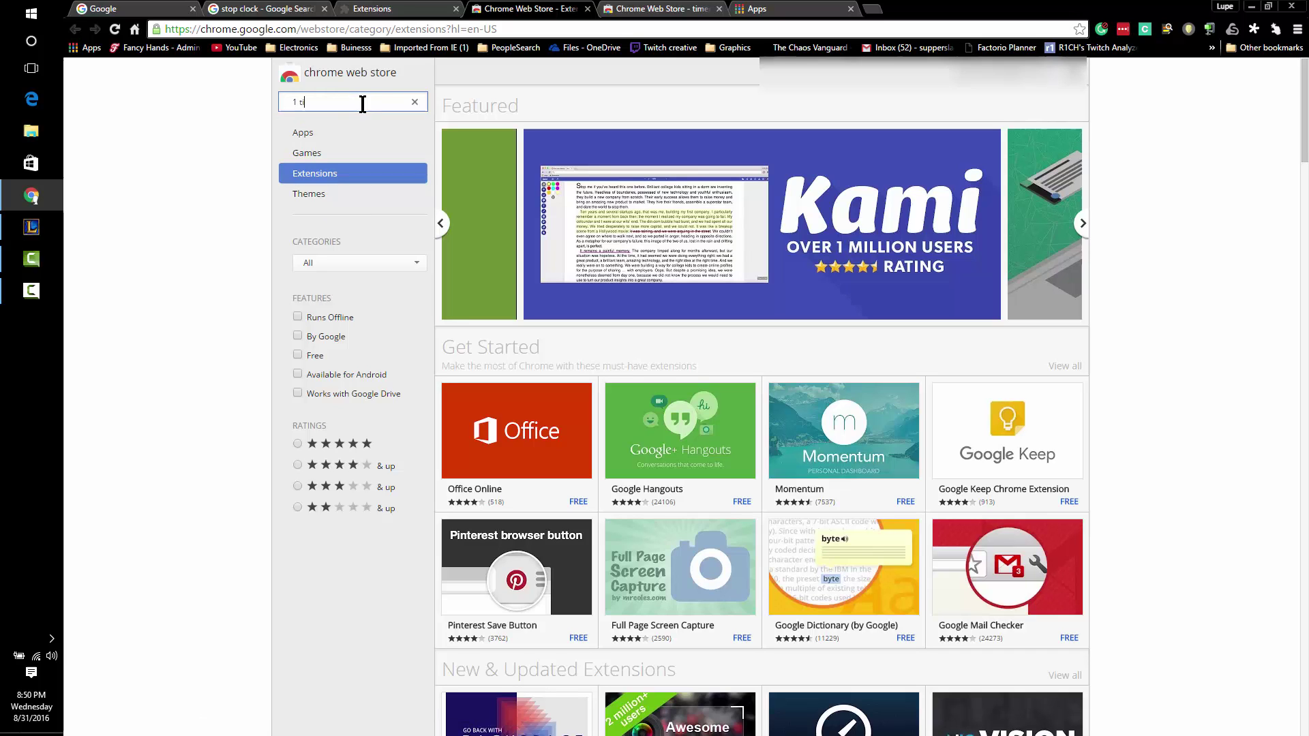
key("Return")
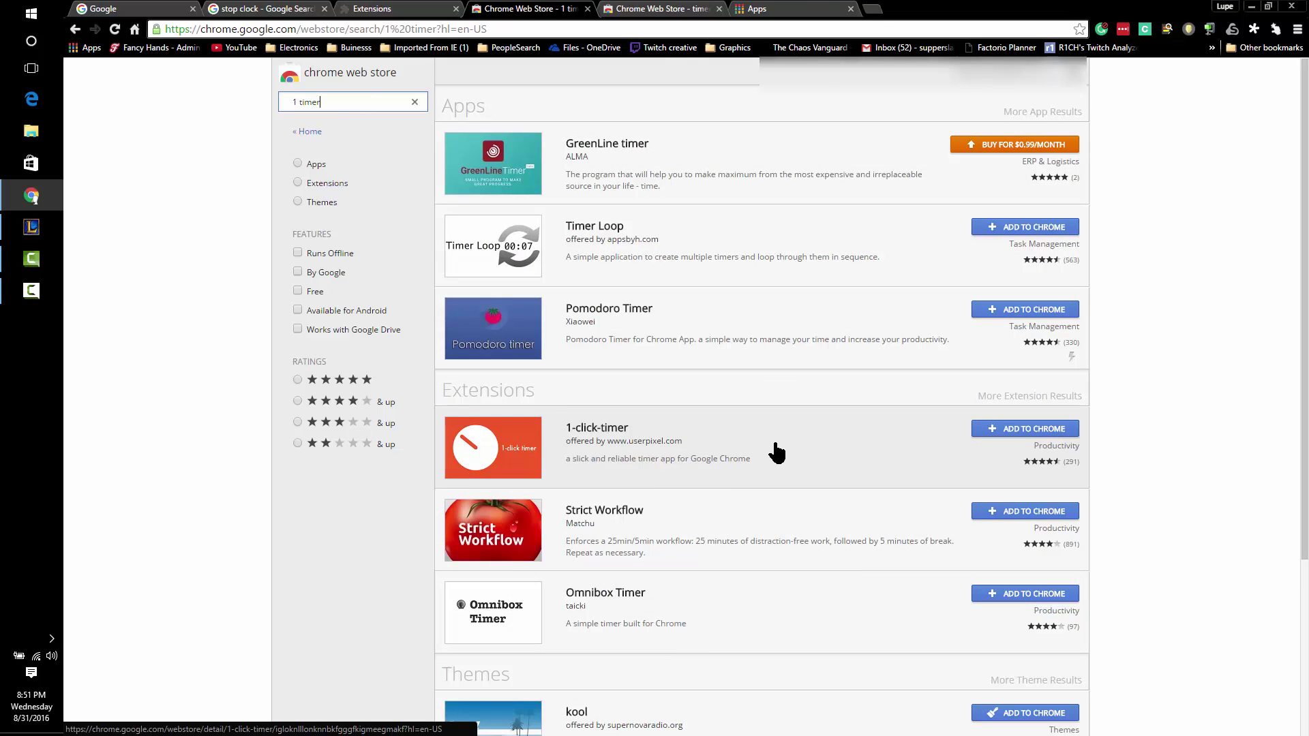
Add 1-click-timer to Chrome, dismiss the install notice, and check its dial opens.
left_click(1026, 439)
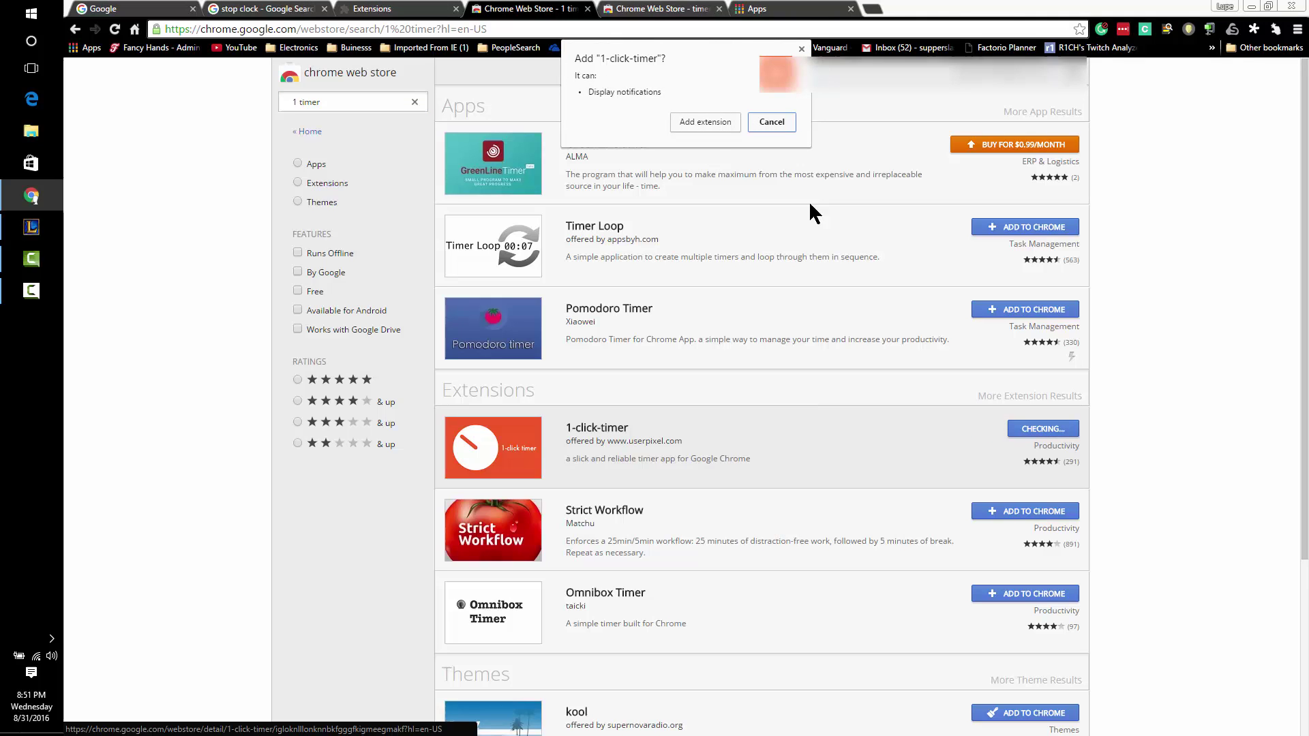
left_click(710, 122)
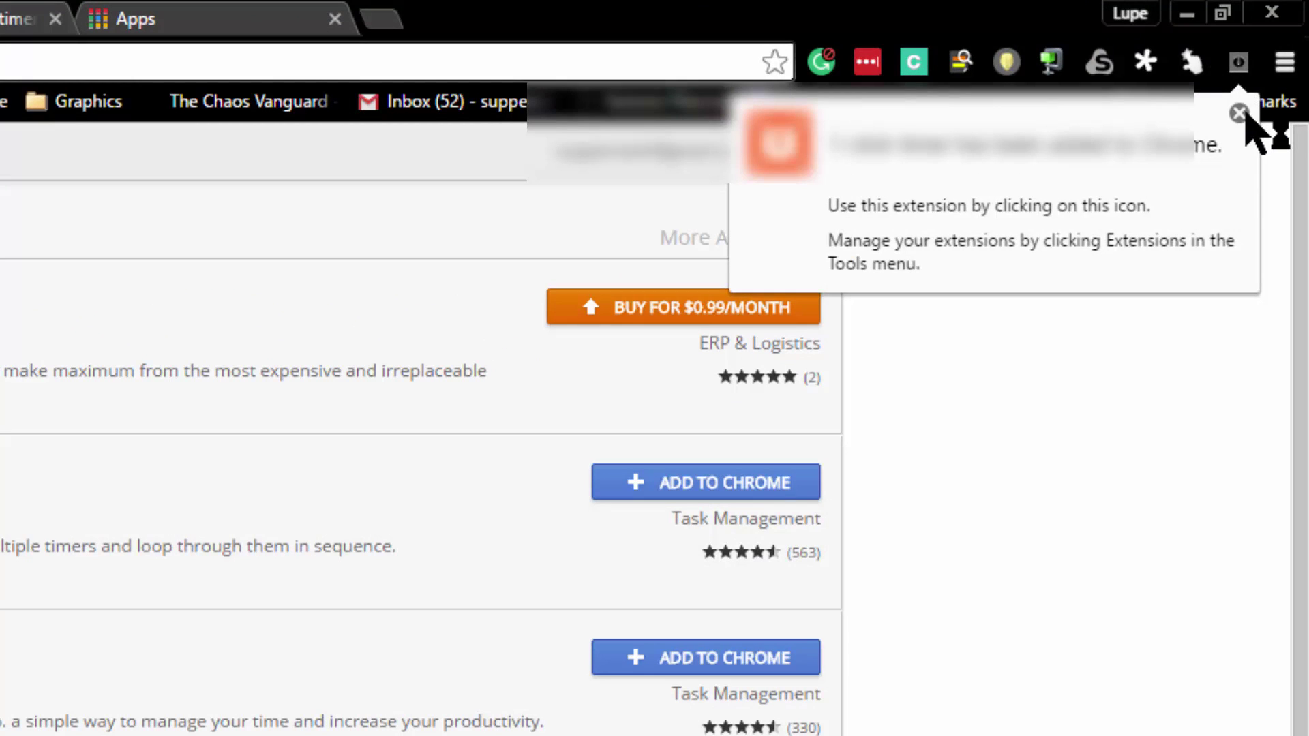
left_click(1240, 113)
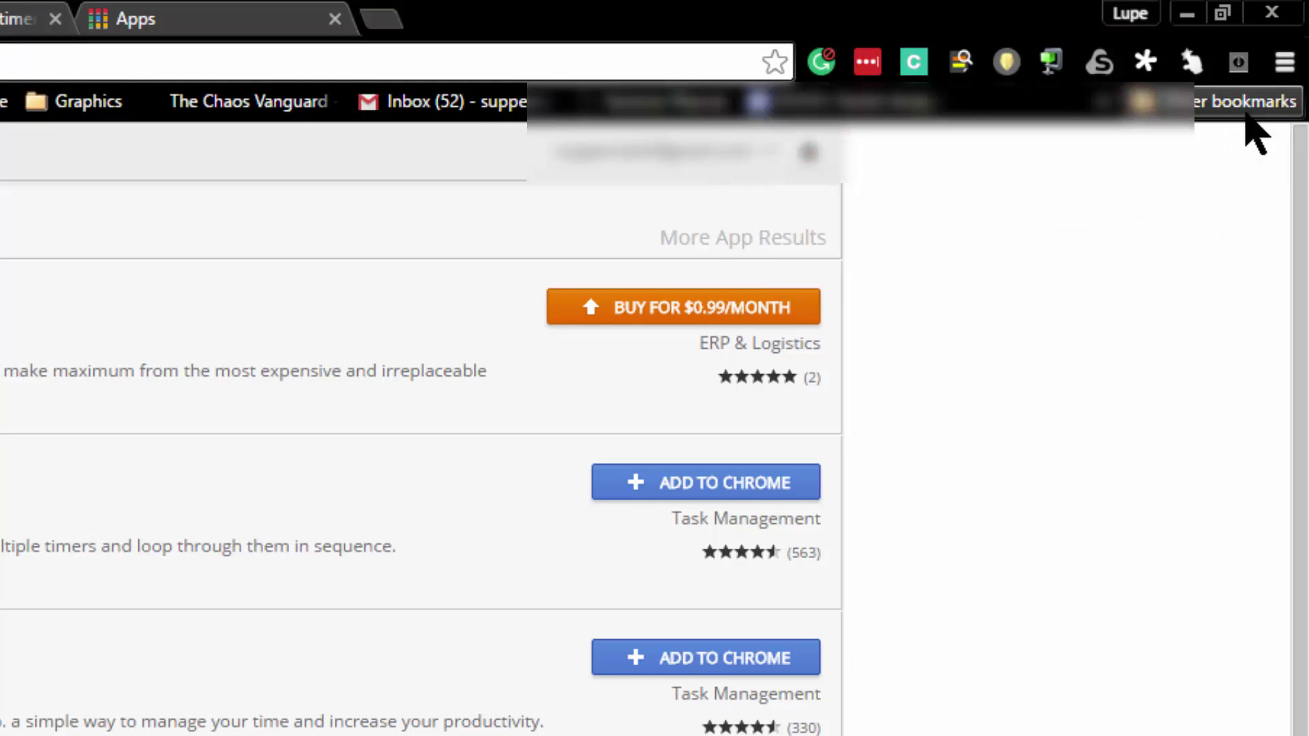
left_click(1239, 62)
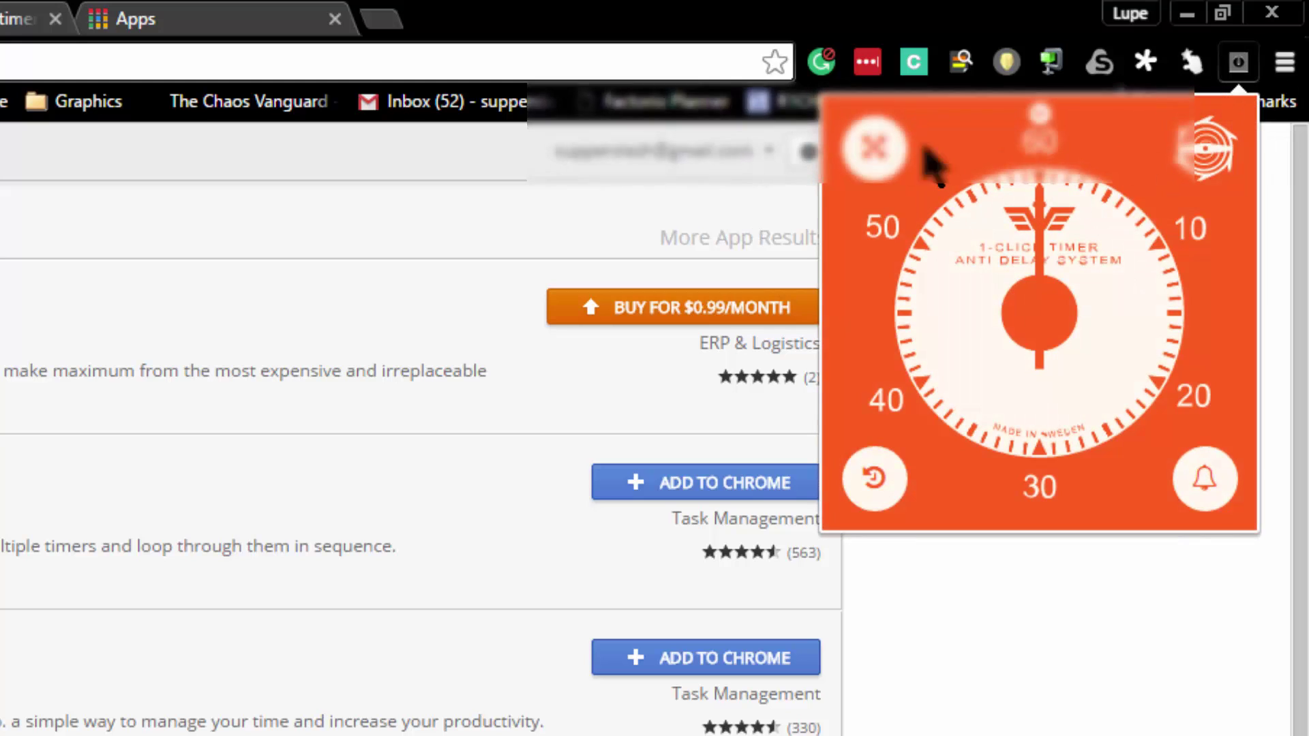
key("Escape")
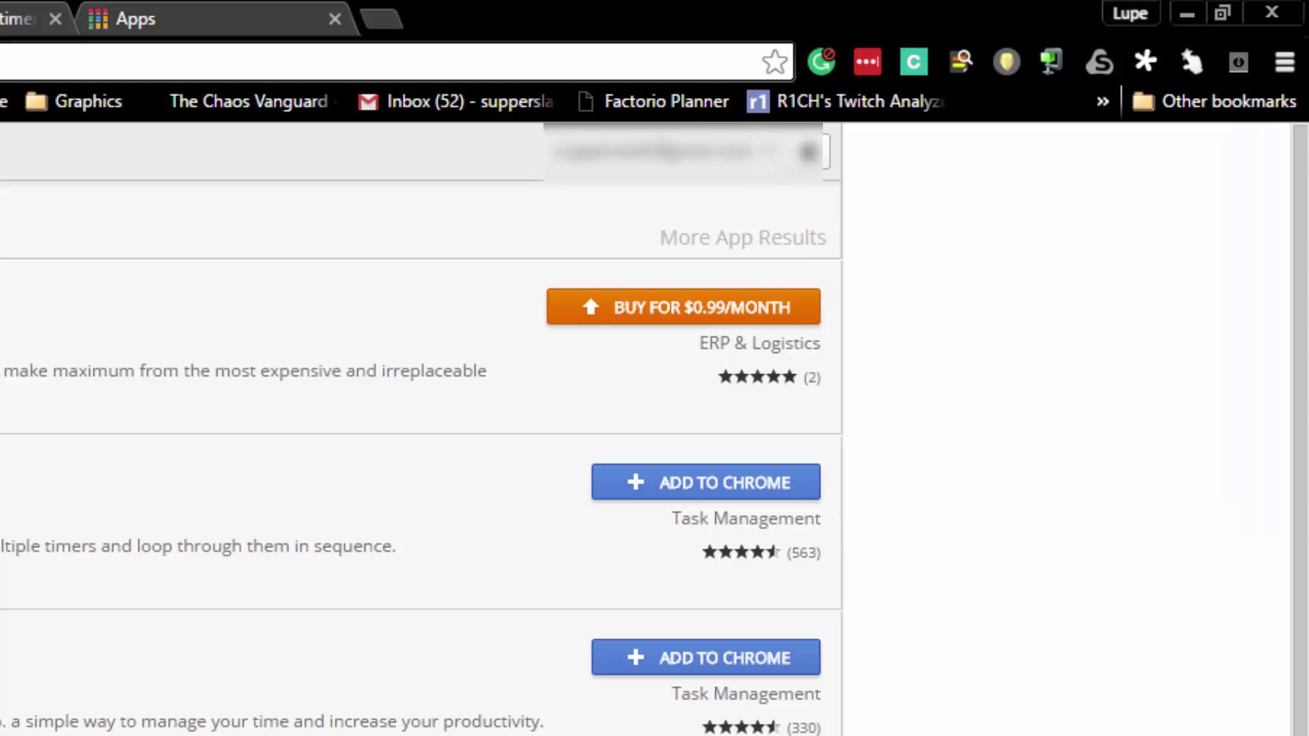